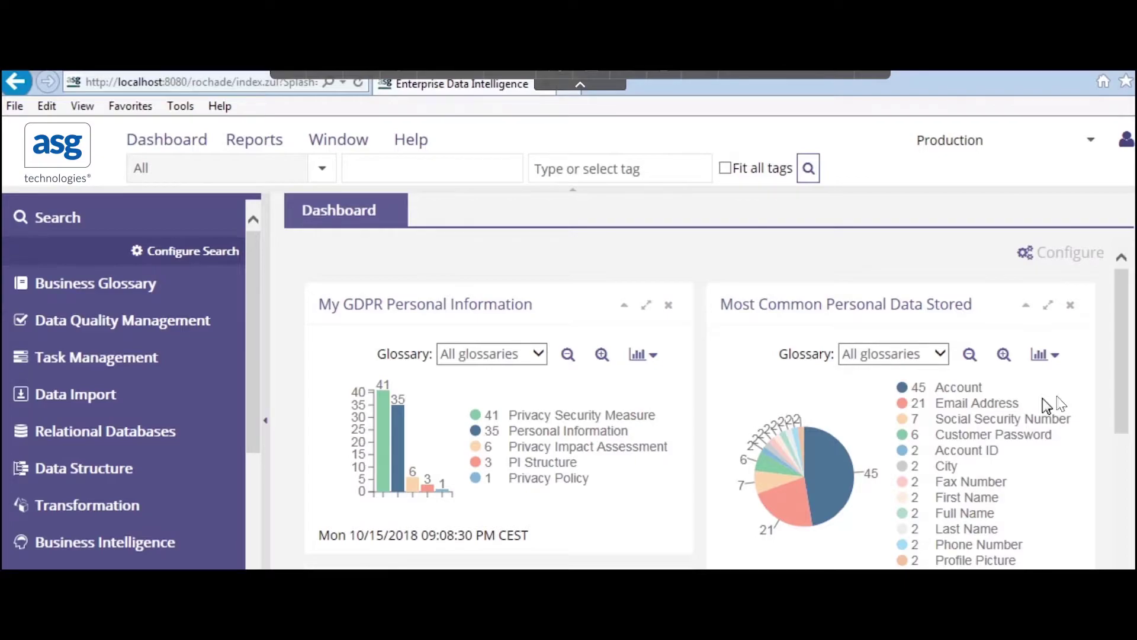
Step: Examine the dashboard charts on personal data, including the yes/no pie chart and the Personal Information Category chart
{"action": "left_click", "coordinate": [1119, 460]}
{"action": "left_click", "coordinate": [1123, 526]}
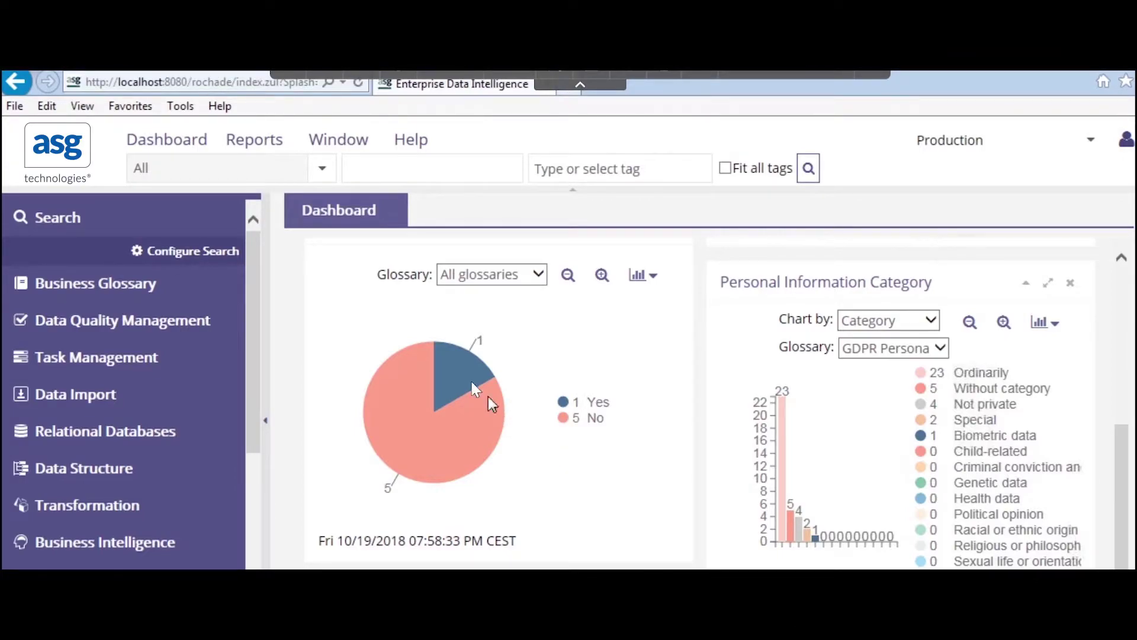
{"action": "mouse_move", "coordinate": [463, 376]}
{"action": "mouse_move", "coordinate": [456, 441]}
{"action": "scroll", "coordinate": [1119, 370], "scroll_direction": "up", "scroll_amount": 1}
{"action": "scroll", "coordinate": [1120, 370], "scroll_direction": "up", "scroll_amount": 5}
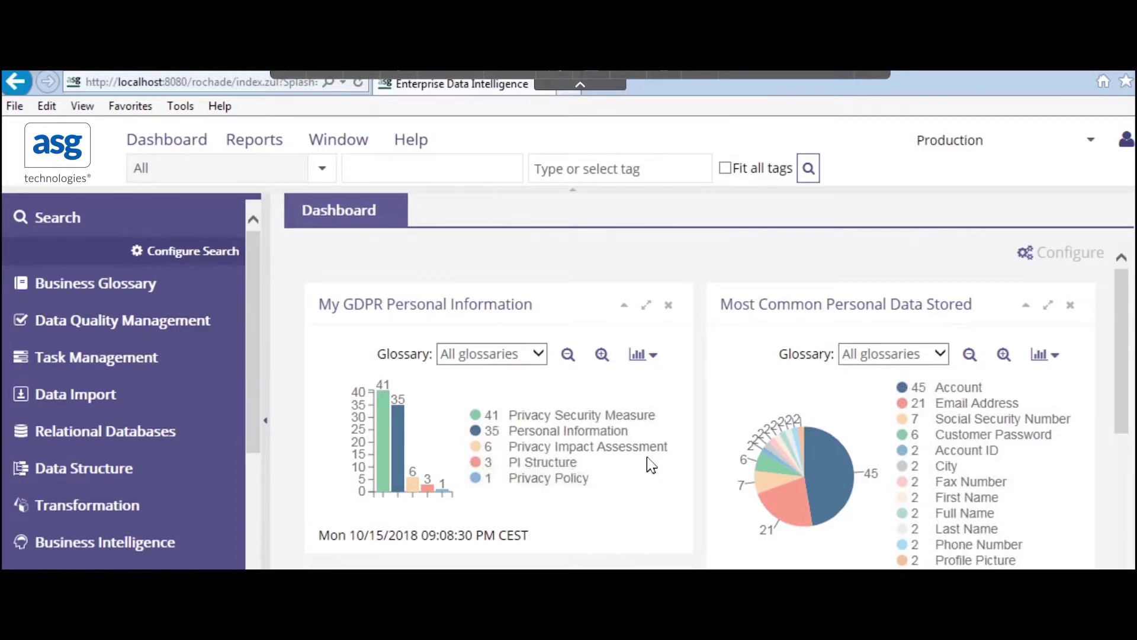
Step: Open the Privacy Impact Assessment inventory from the My GDPR Personal Information chart and widen its Name column
{"action": "mouse_move", "coordinate": [415, 485]}
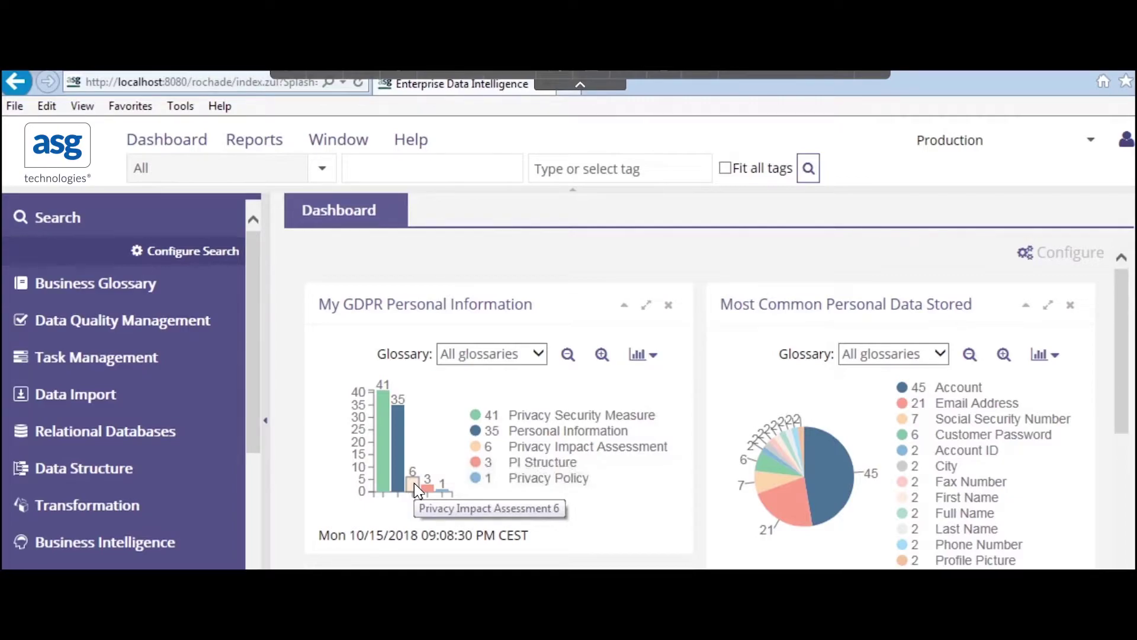
{"action": "left_click", "coordinate": [414, 482]}
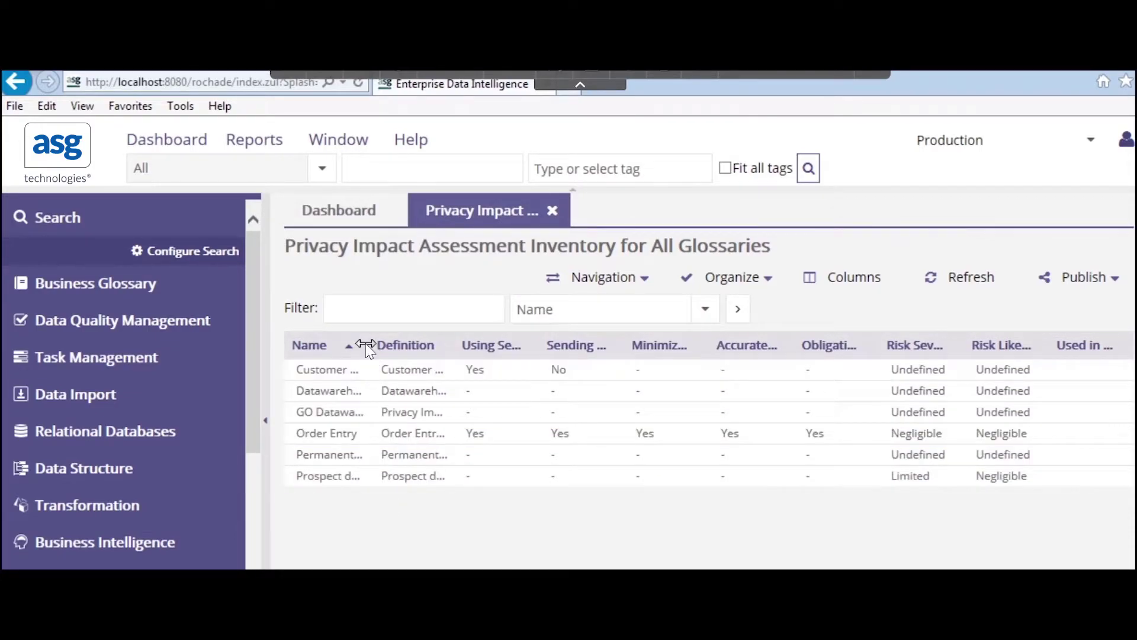
{"action": "left_click_drag", "start_coordinate": [368, 347], "coordinate": [376, 497]}
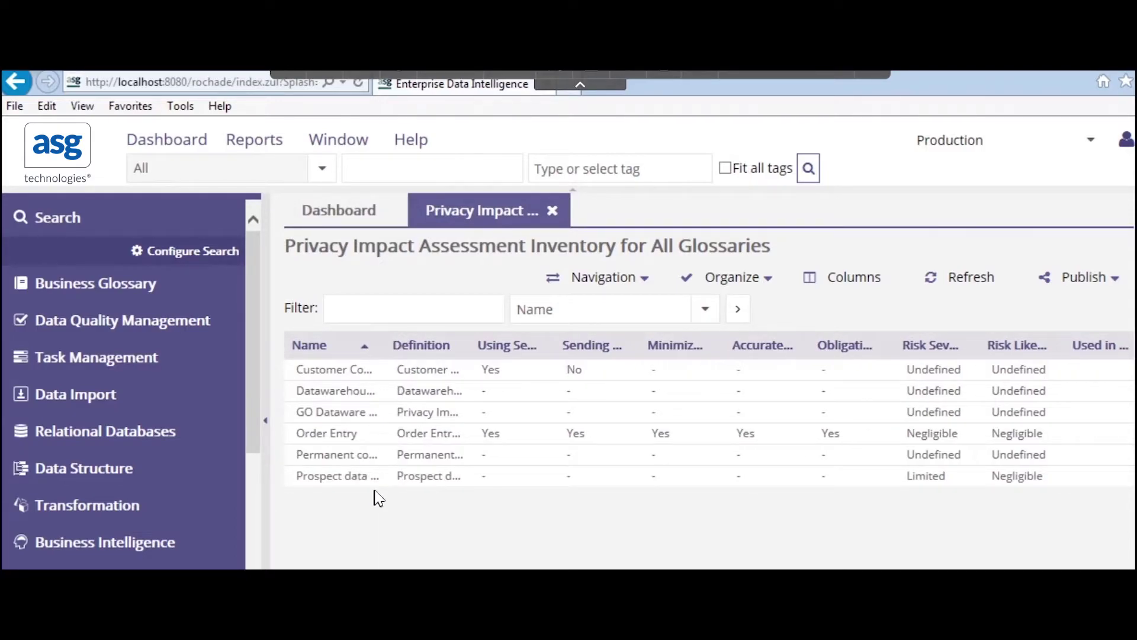
Step: Open the Order Entry privacy impact assessment and read the description in its overview
{"action": "left_click", "coordinate": [334, 436]}
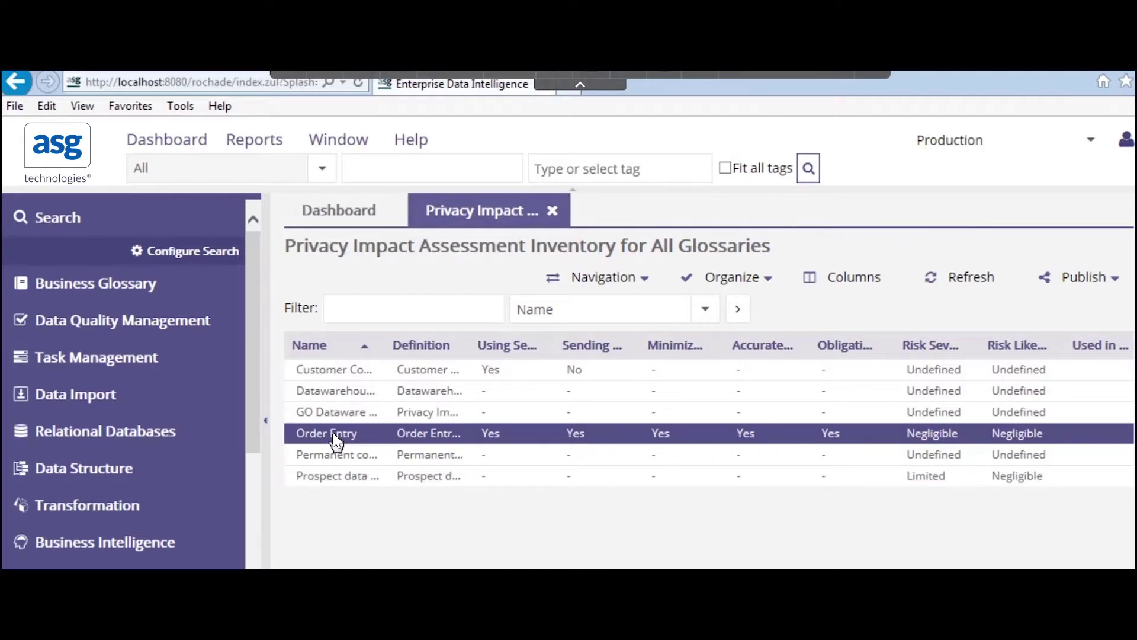
{"action": "double_click", "coordinate": [336, 440]}
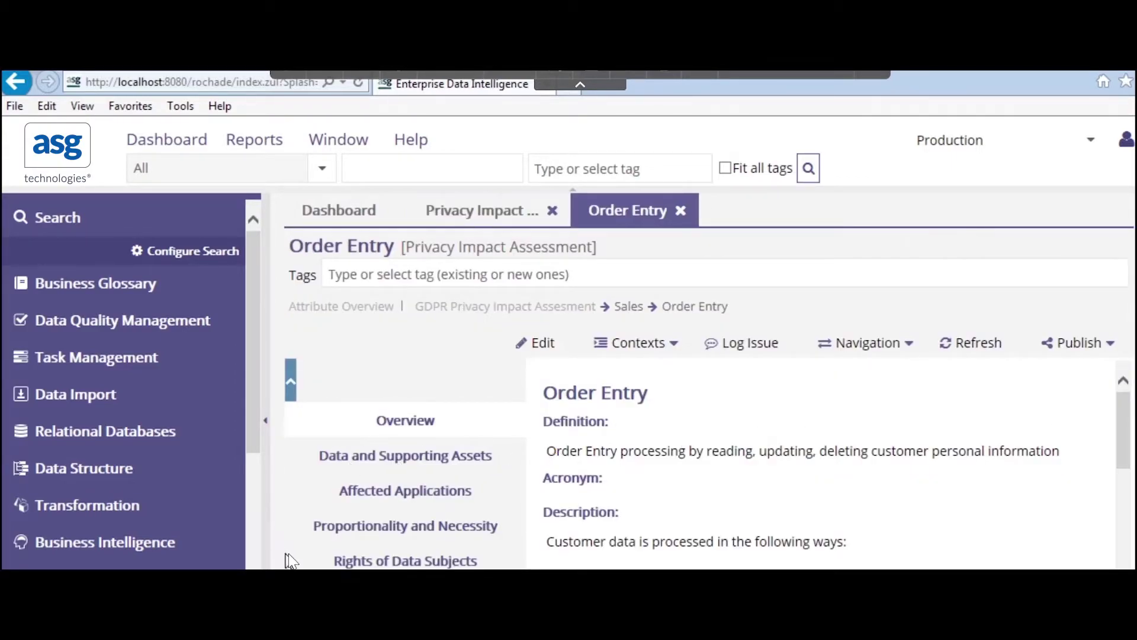
{"action": "left_click_drag", "start_coordinate": [1128, 459], "coordinate": [1128, 495]}
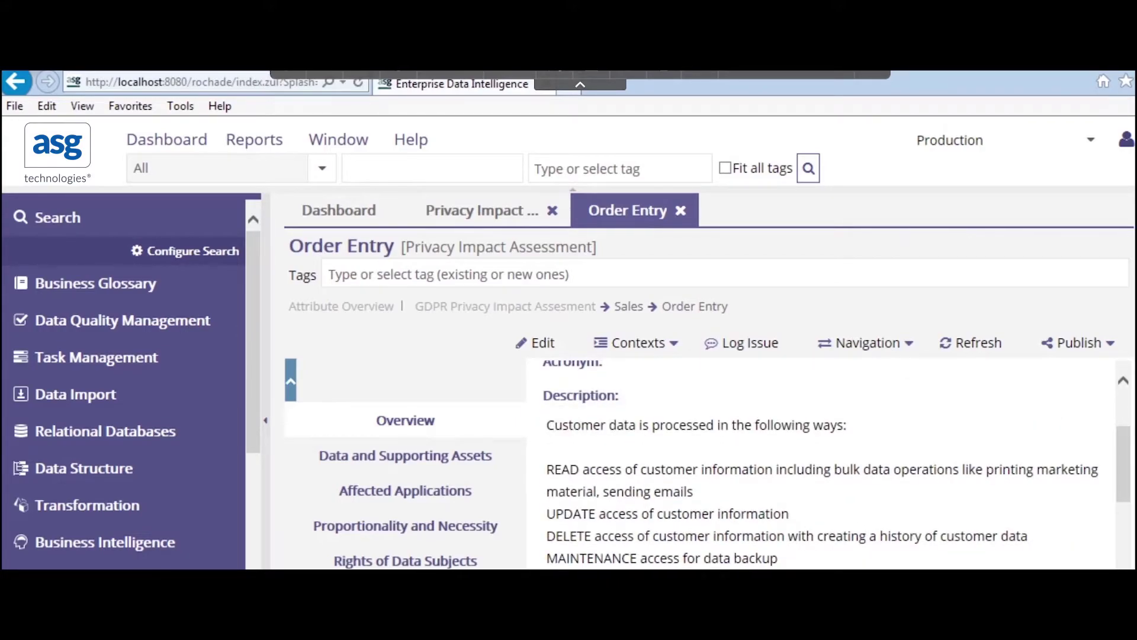
{"action": "scroll", "coordinate": [711, 415], "scroll_direction": "down", "scroll_amount": 2}
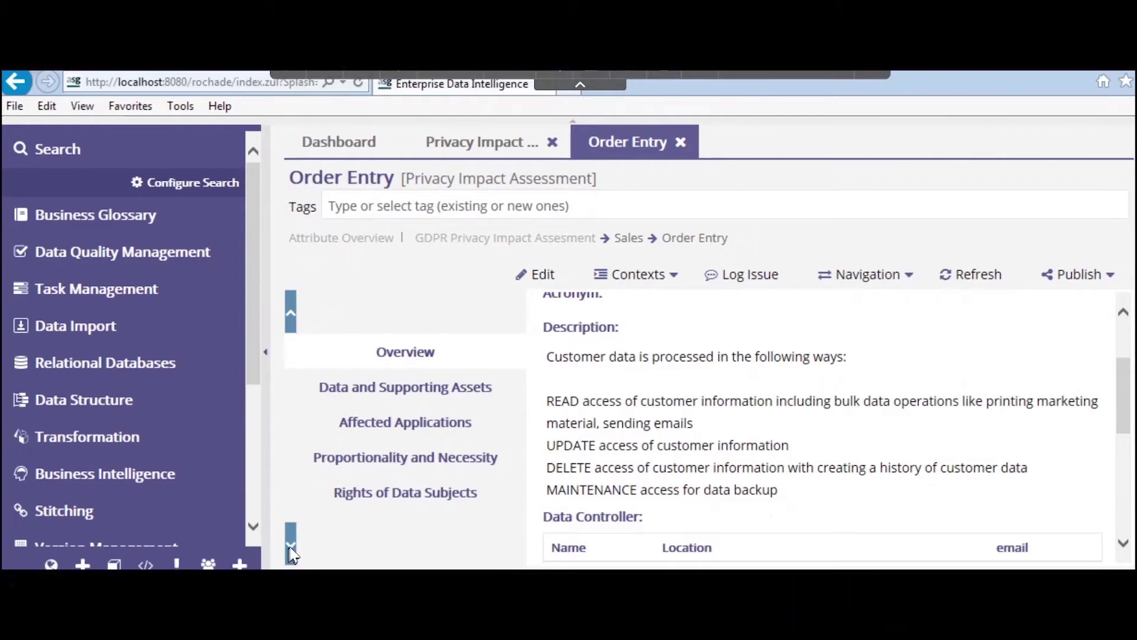
Step: Review the Risk-Data Unwanted Modification section of the Order Entry assessment, including its risk sources, risk and likelihood
{"action": "left_click", "coordinate": [292, 545]}
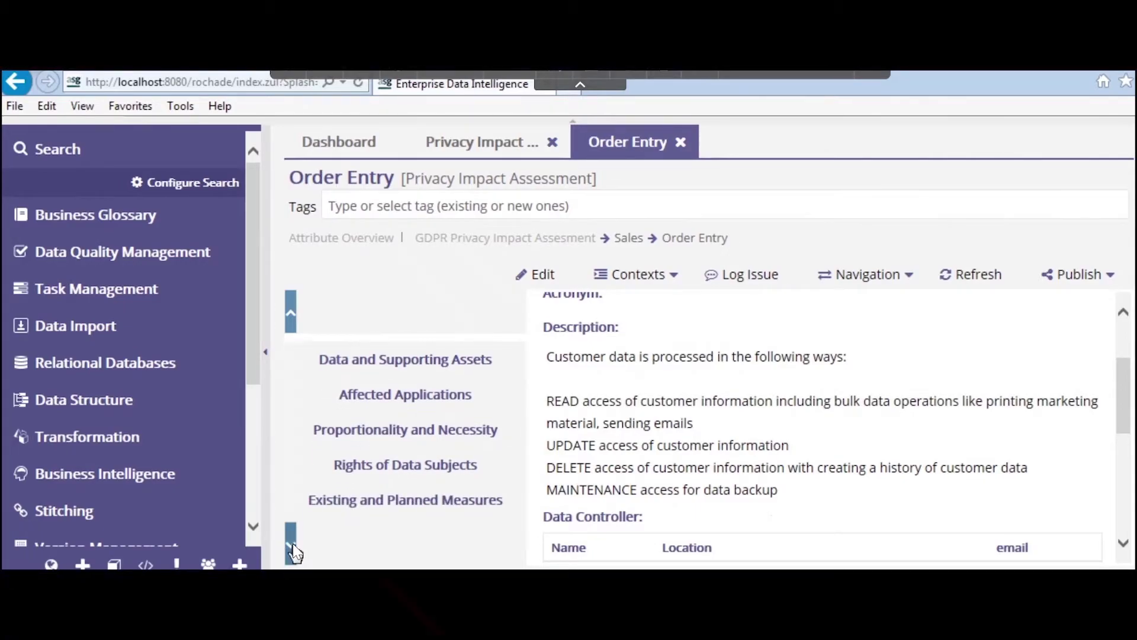
{"action": "left_click", "coordinate": [292, 546]}
{"action": "left_click", "coordinate": [292, 546]}
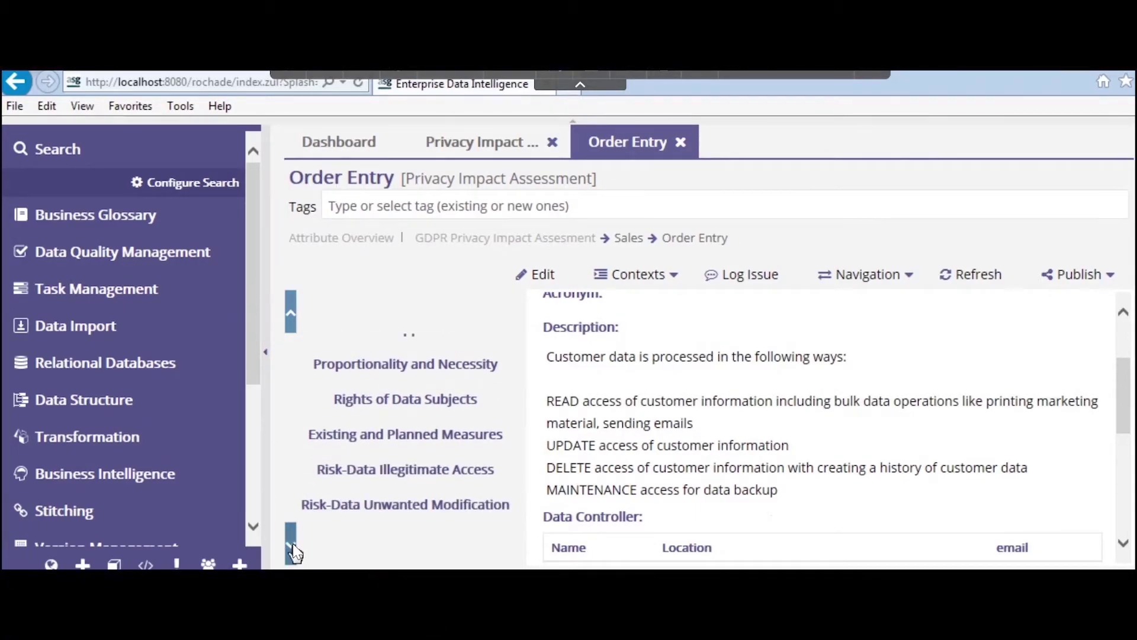
{"action": "left_click", "coordinate": [292, 545]}
{"action": "left_click", "coordinate": [431, 473]}
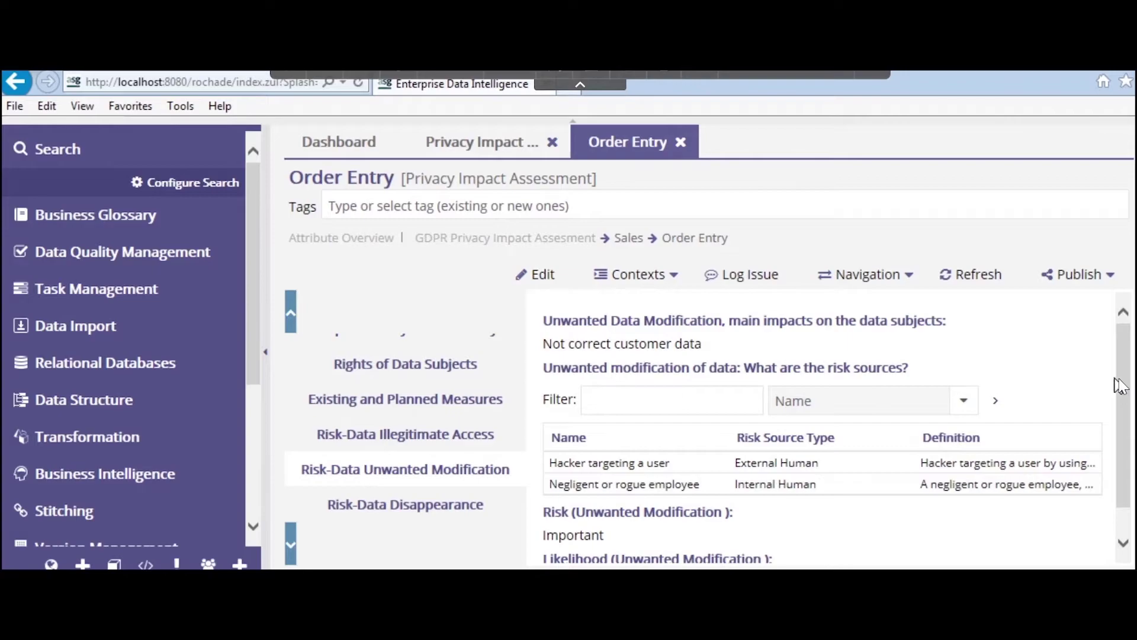
{"action": "scroll", "coordinate": [1118, 450], "scroll_direction": "down", "scroll_amount": 2}
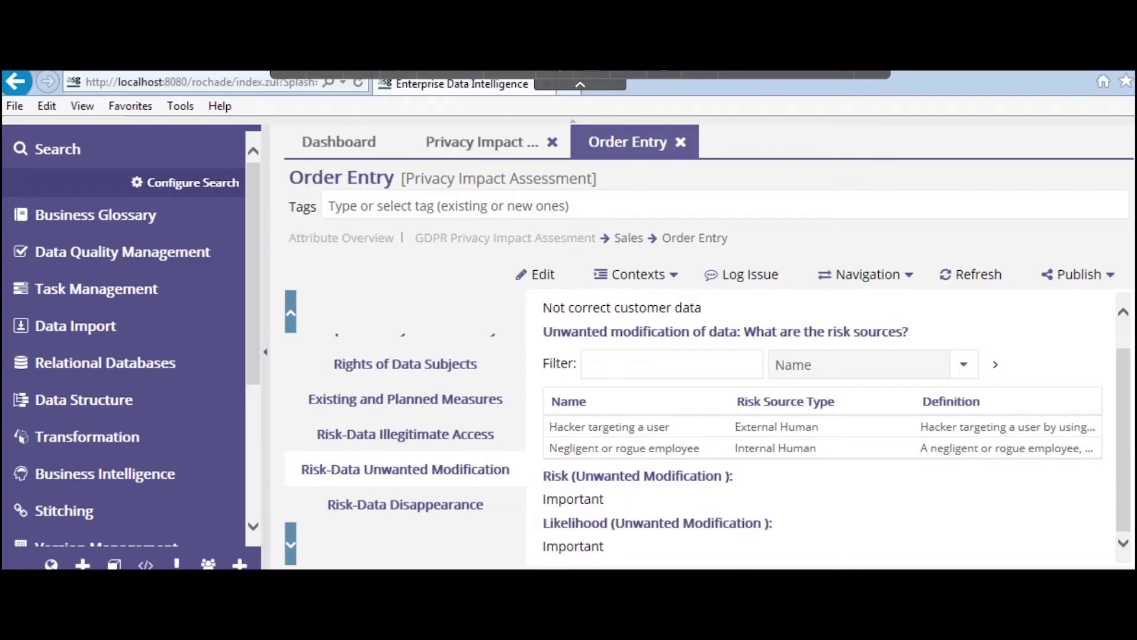
{"action": "scroll", "coordinate": [568, 343], "scroll_direction": "up", "scroll_amount": 2}
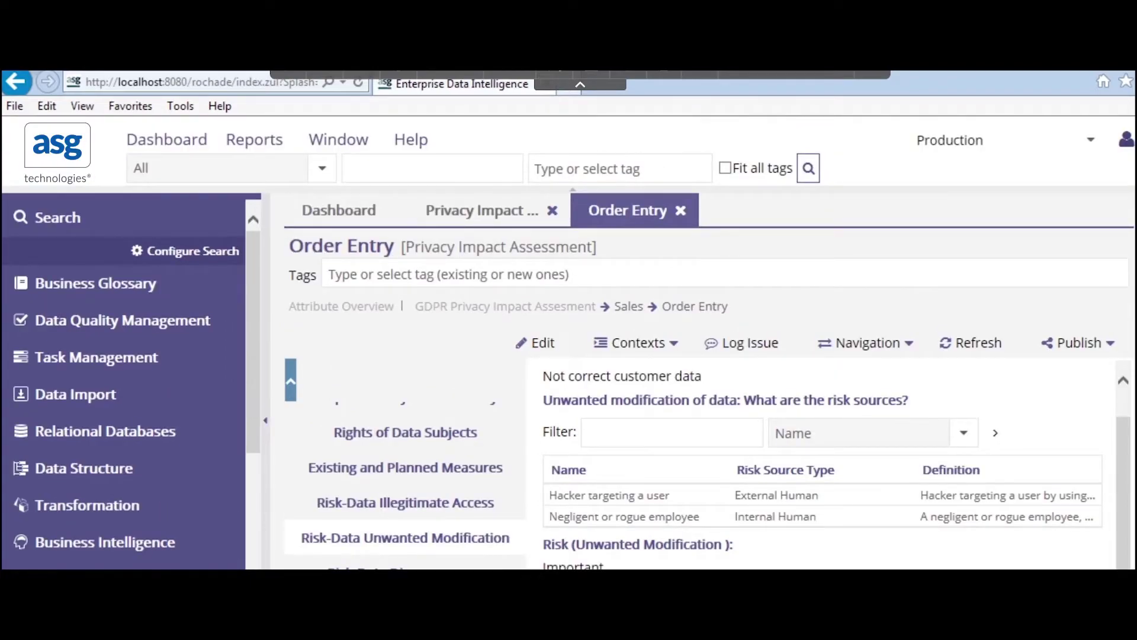
Step: Set up the Personal Information Details report by name for email*, including implementation and cascade information
{"action": "left_click", "coordinate": [250, 150]}
{"action": "mouse_move", "coordinate": [353, 340]}
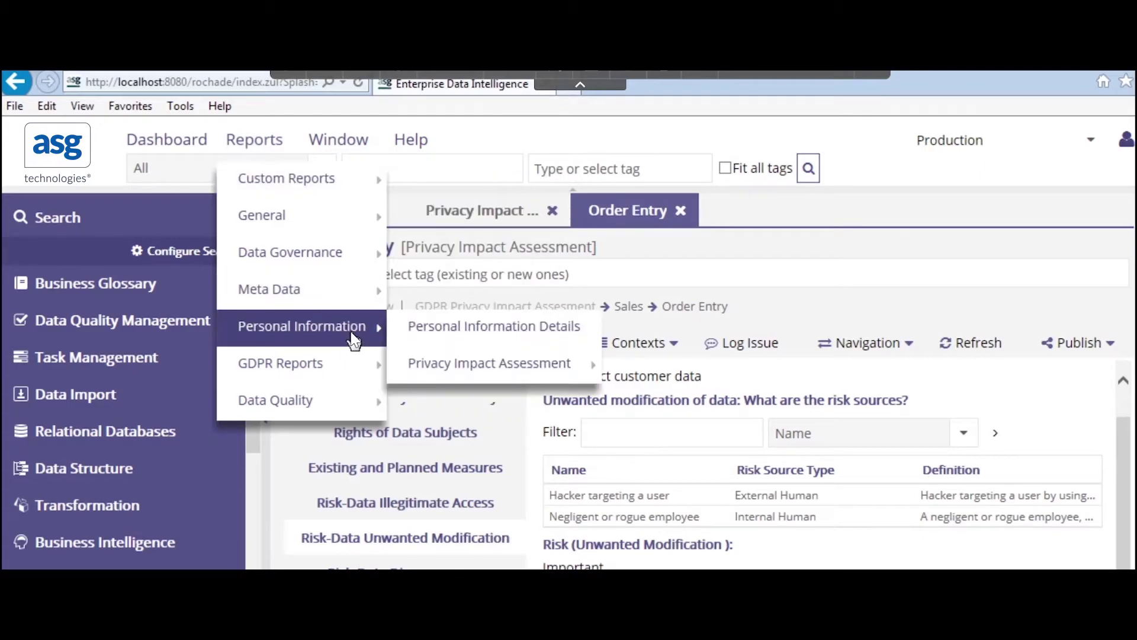
{"action": "left_click", "coordinate": [503, 336]}
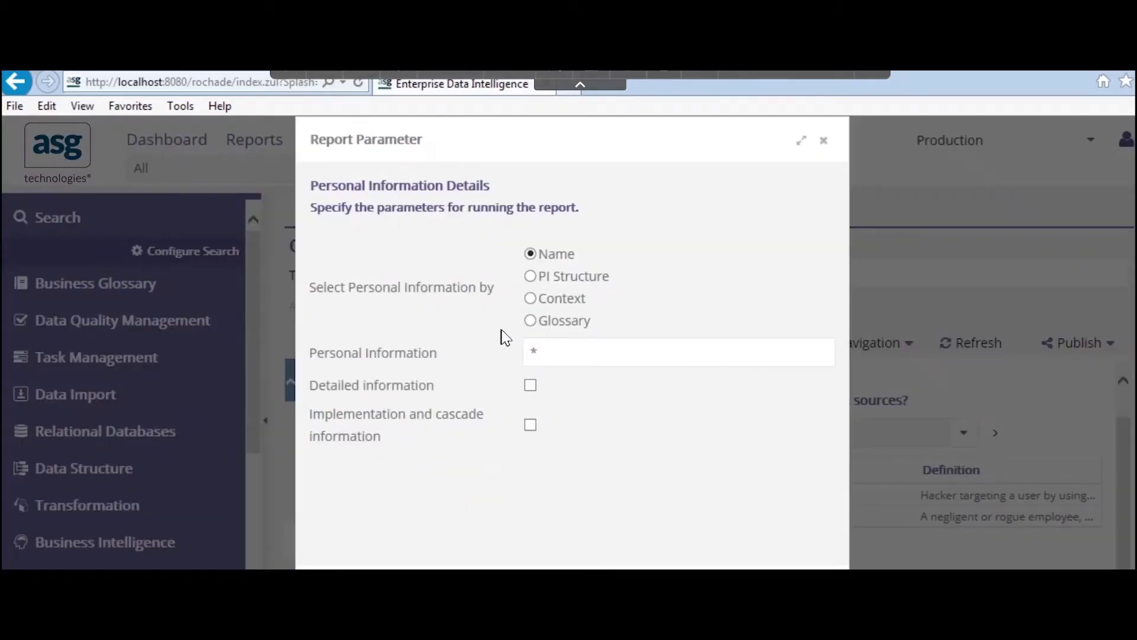
{"action": "left_click", "coordinate": [533, 354]}
{"action": "type", "text": "email"}
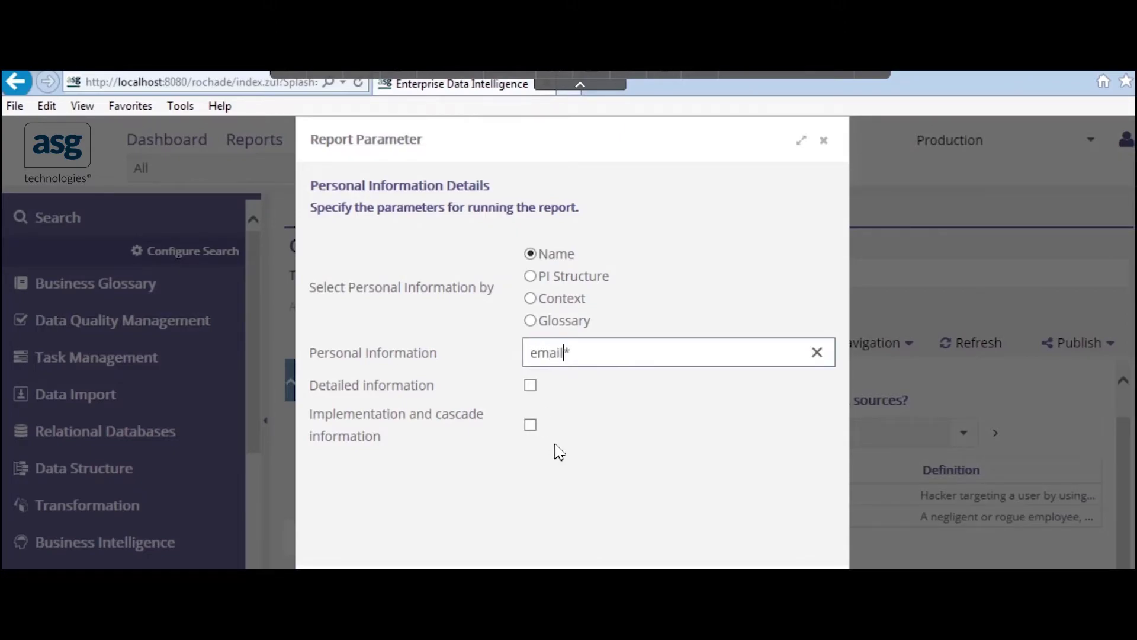
{"action": "left_click", "coordinate": [530, 425]}
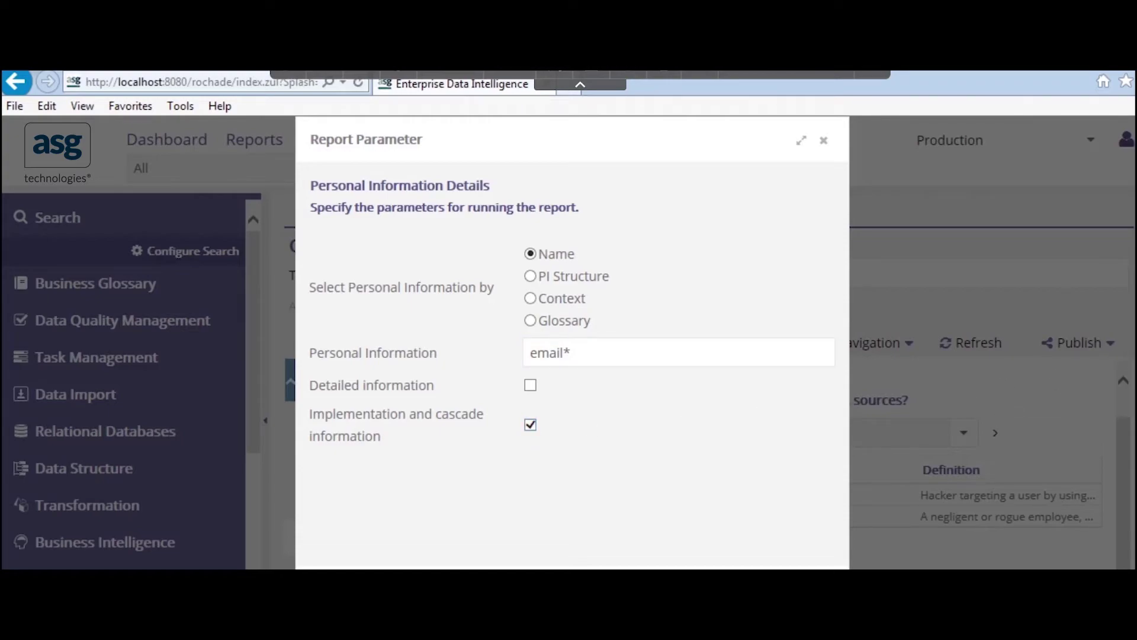
Step: Run the Personal Information Details report and page through it to the last page
{"action": "scroll", "coordinate": [820, 431], "scroll_direction": "down", "scroll_amount": 2}
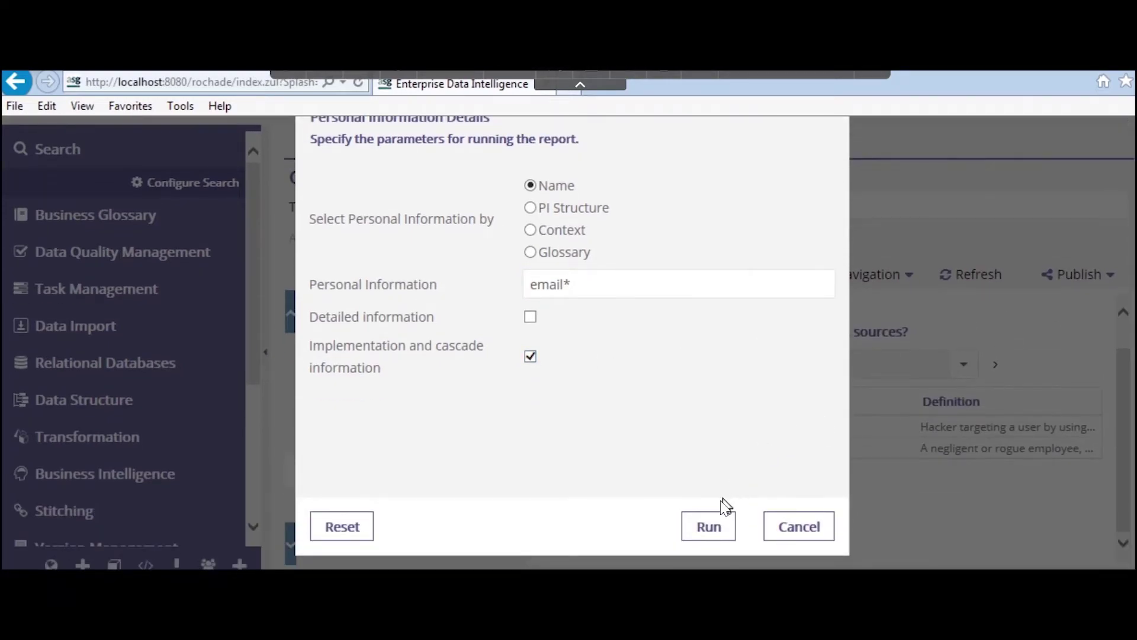
{"action": "left_click", "coordinate": [709, 531]}
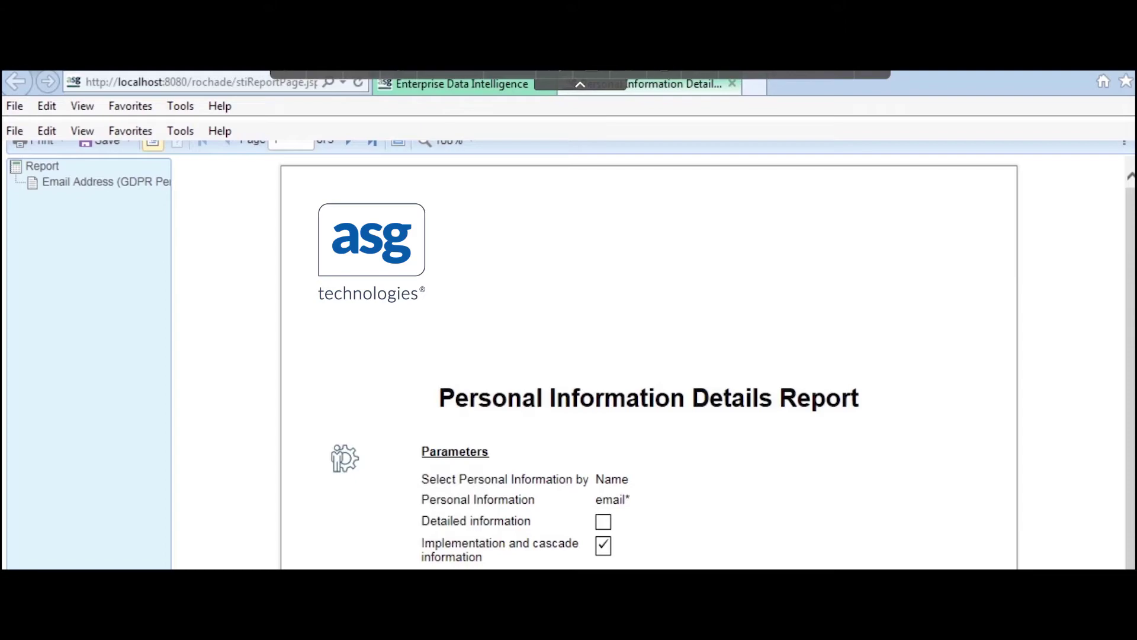
{"action": "left_click", "coordinate": [348, 145]}
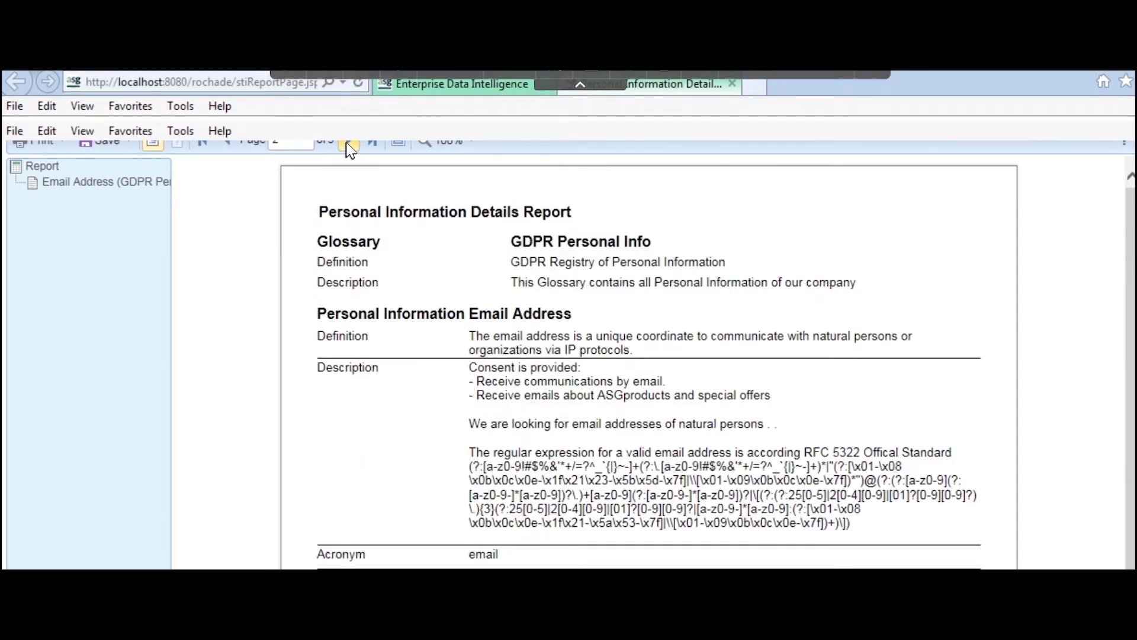
{"action": "left_click", "coordinate": [349, 147]}
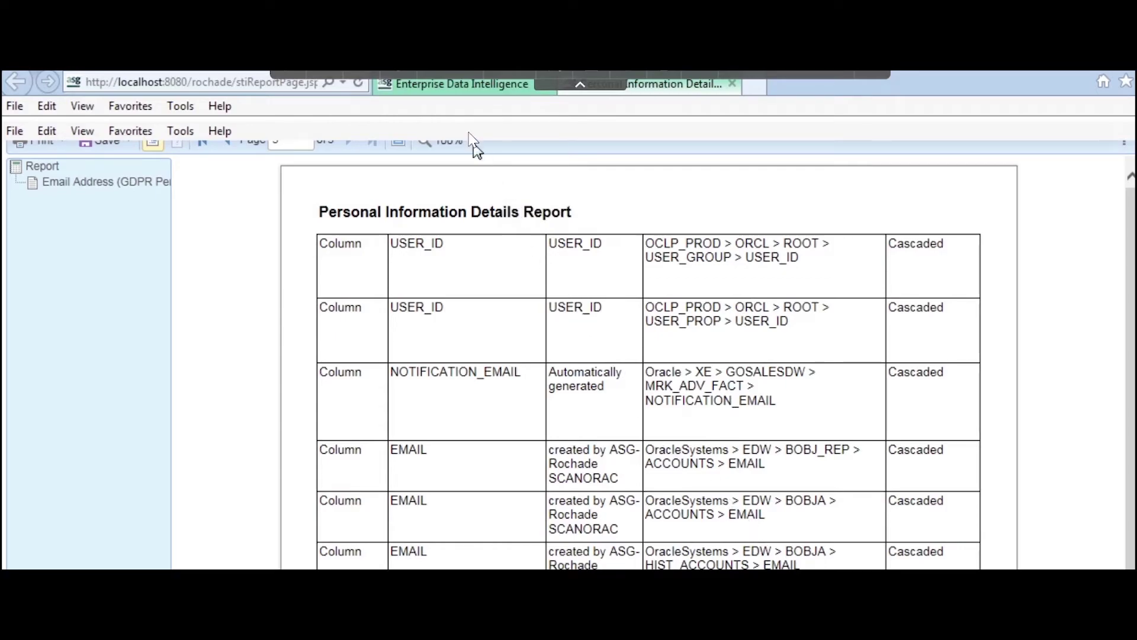
Step: Return to the Order Entry assessment and show the personal information definitions in its Data and Supporting Assets section
{"action": "left_click", "coordinate": [445, 86]}
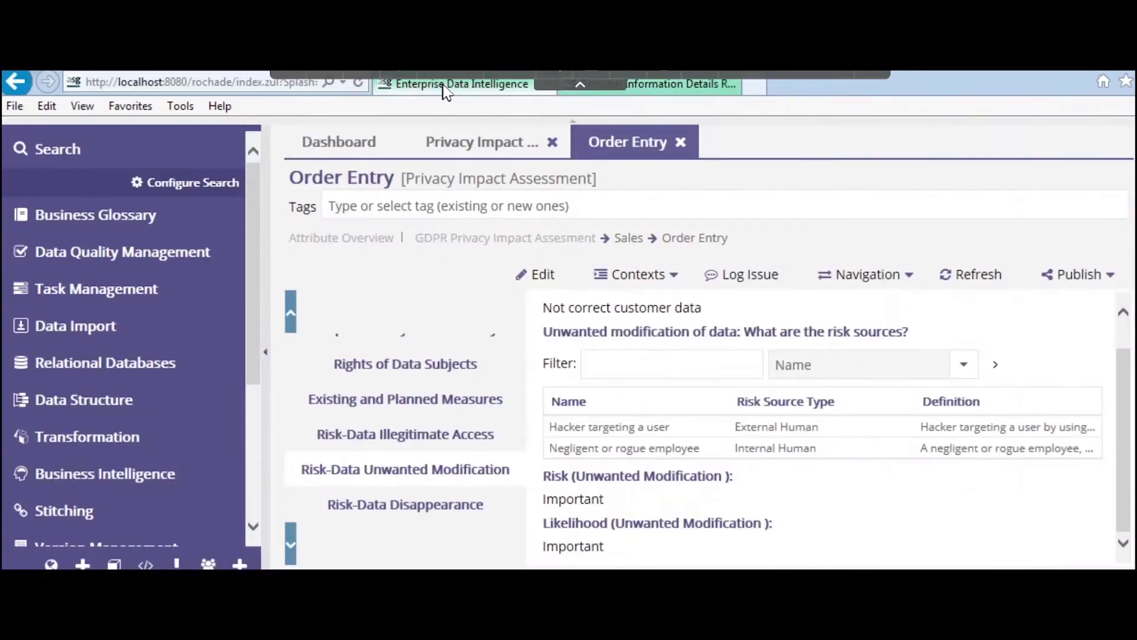
{"action": "left_click", "coordinate": [291, 313]}
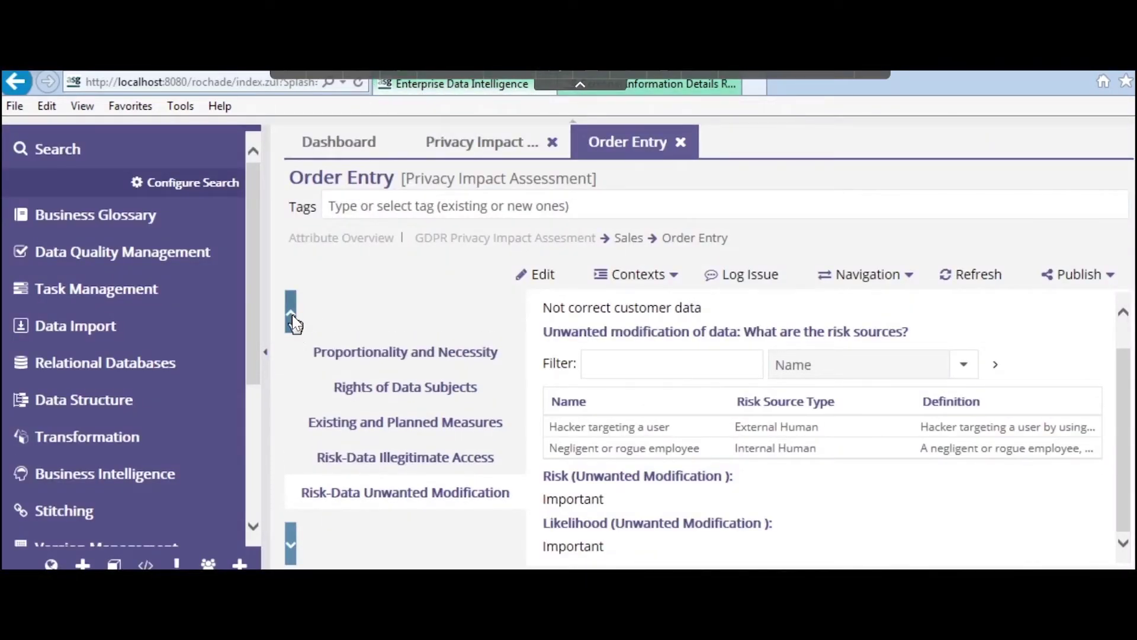
{"action": "left_click", "coordinate": [291, 313]}
{"action": "left_click", "coordinate": [291, 313]}
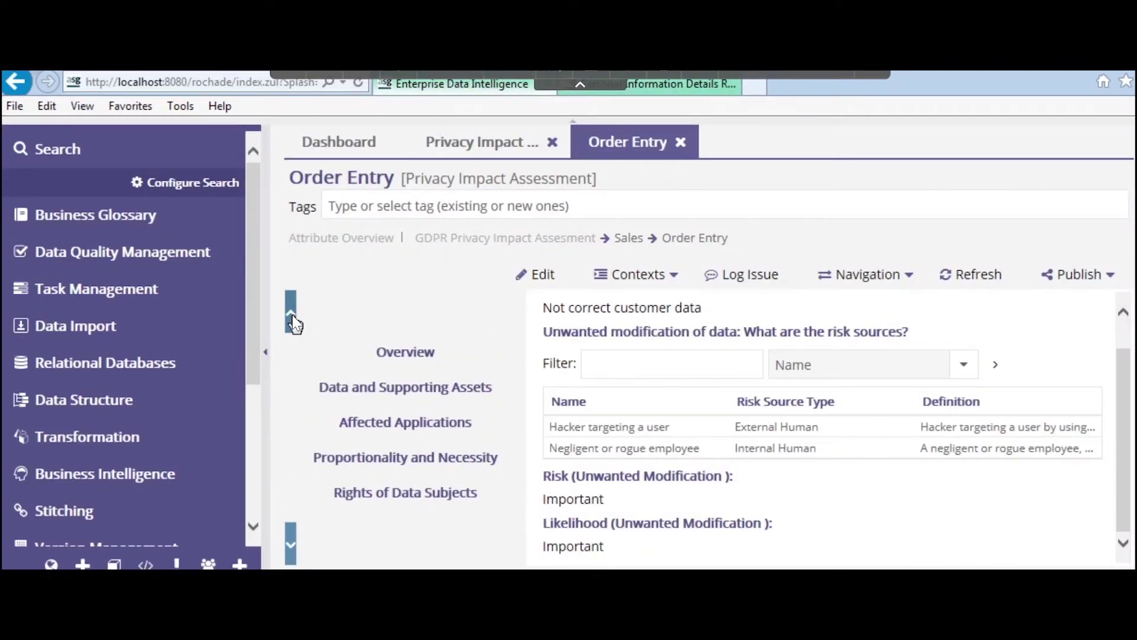
{"action": "left_click", "coordinate": [407, 388]}
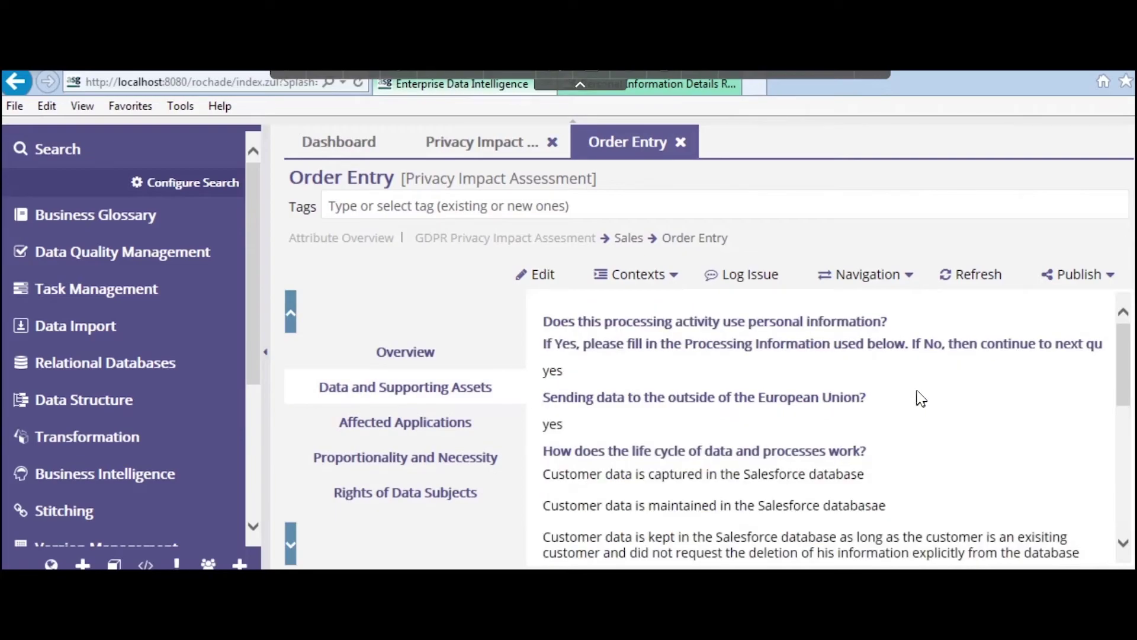
{"action": "left_click_drag", "start_coordinate": [1126, 367], "coordinate": [1126, 485]}
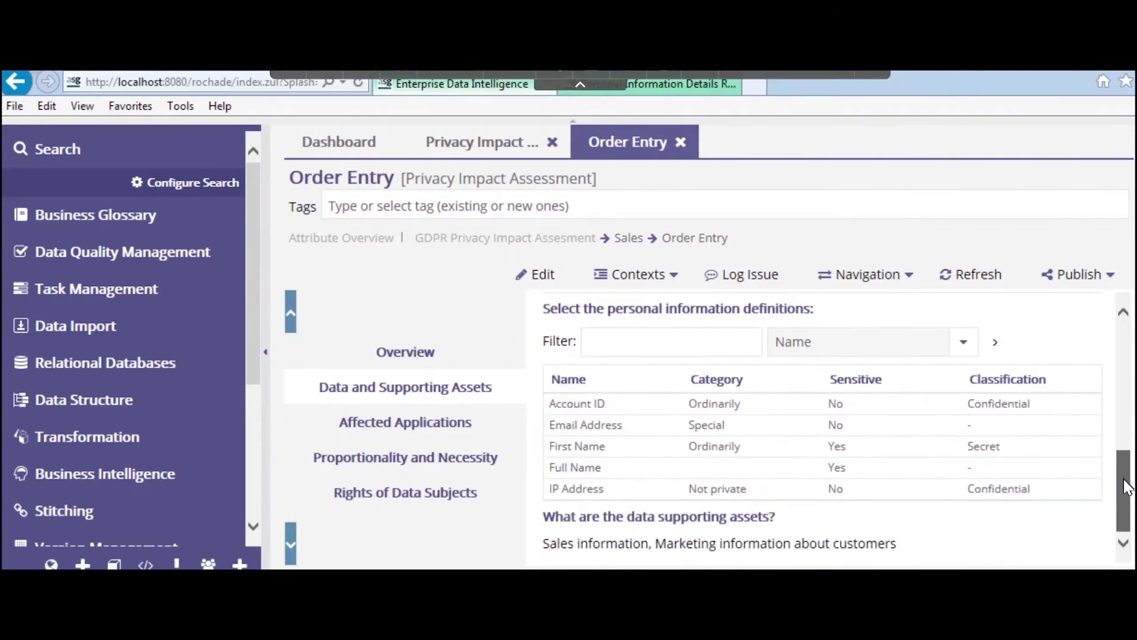
Step: Open the application level end-to-end data lineage of the Email Address personal information and set its zoom to 70%
{"action": "right_click", "coordinate": [567, 432]}
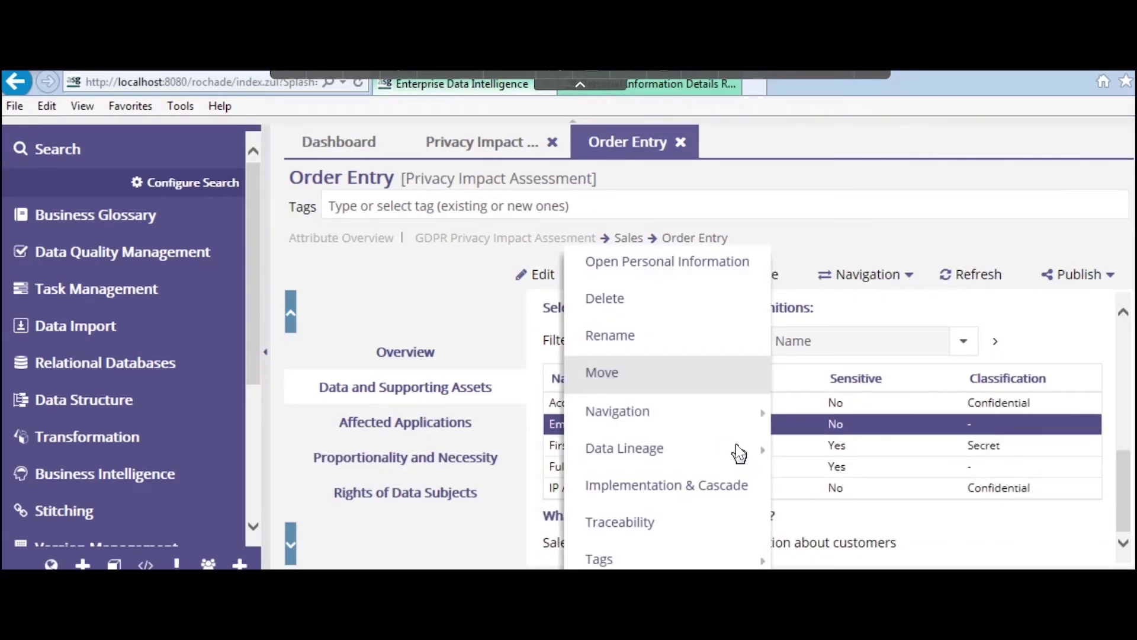
{"action": "mouse_move", "coordinate": [745, 459]}
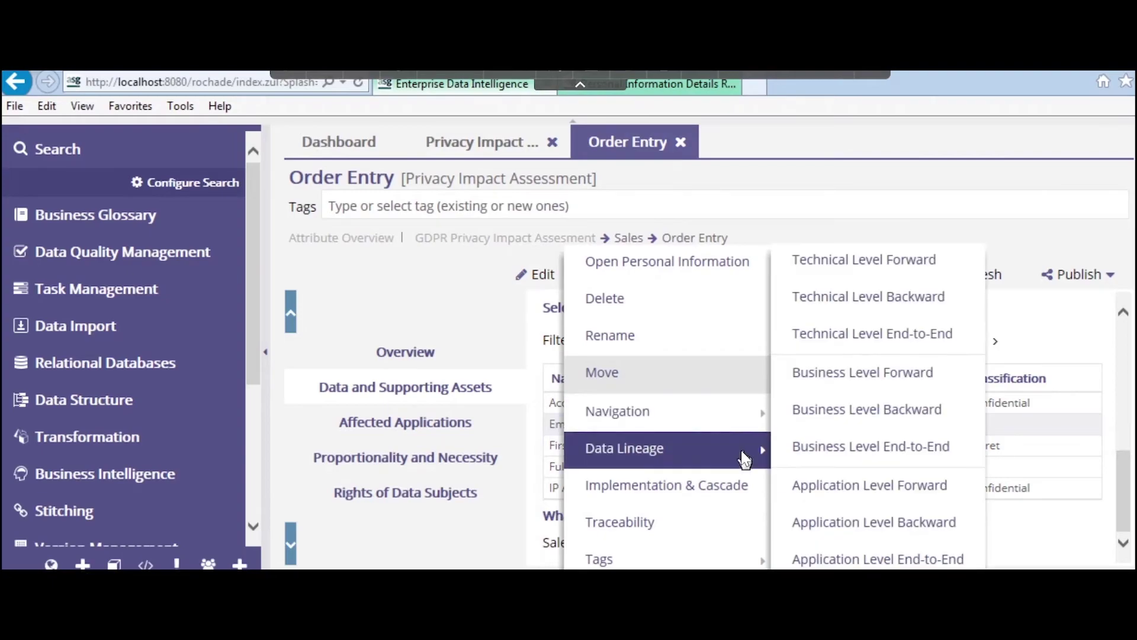
{"action": "left_click", "coordinate": [897, 561]}
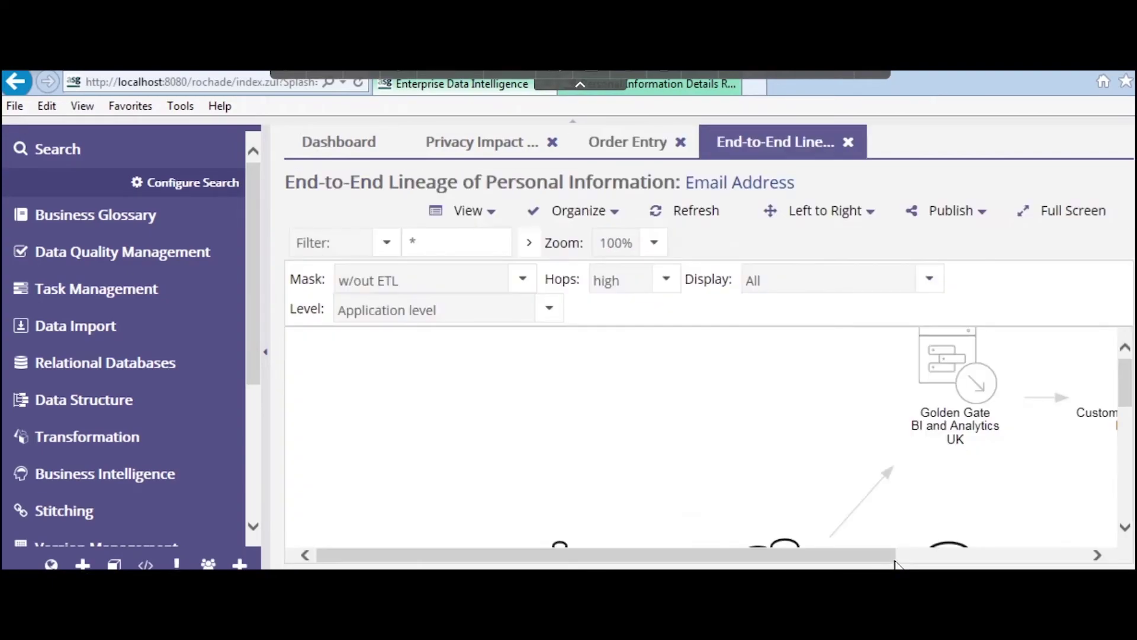
{"action": "left_click", "coordinate": [653, 243]}
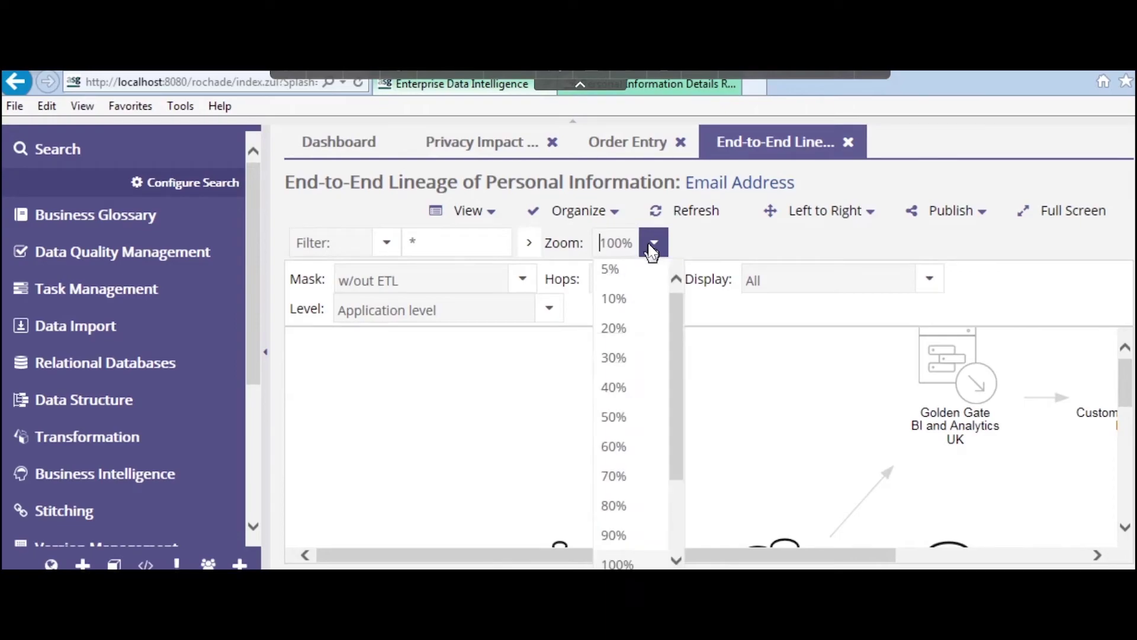
{"action": "left_click", "coordinate": [611, 474]}
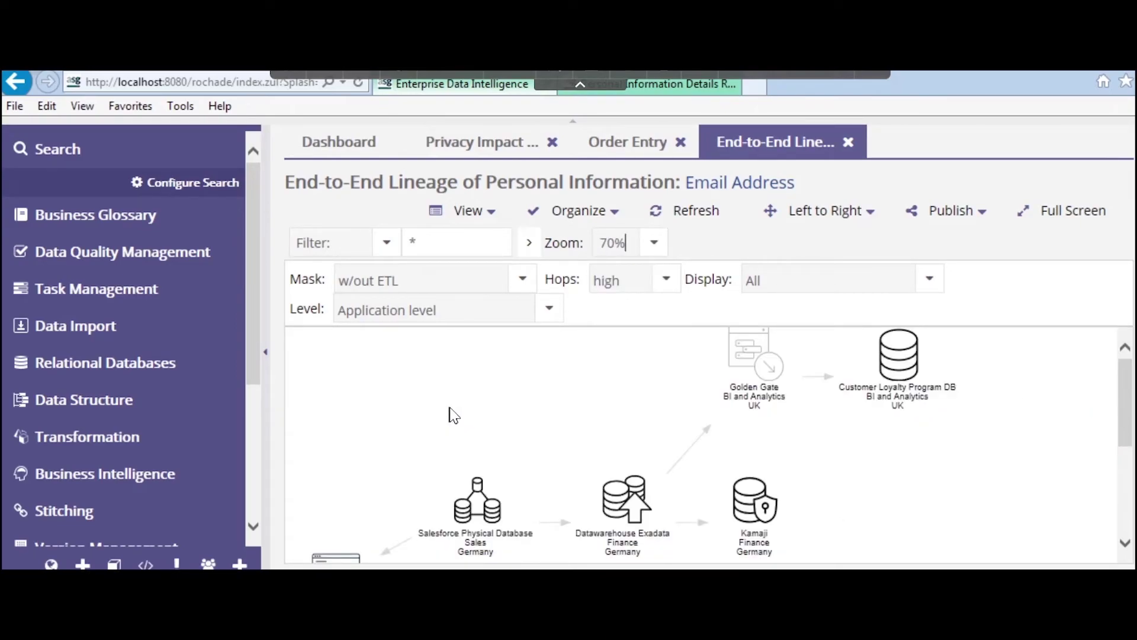
Step: Show the Email Address lineage at Business level and at Technical level - detailed, and follow the flow around the Email Address node
{"action": "left_click", "coordinate": [548, 314]}
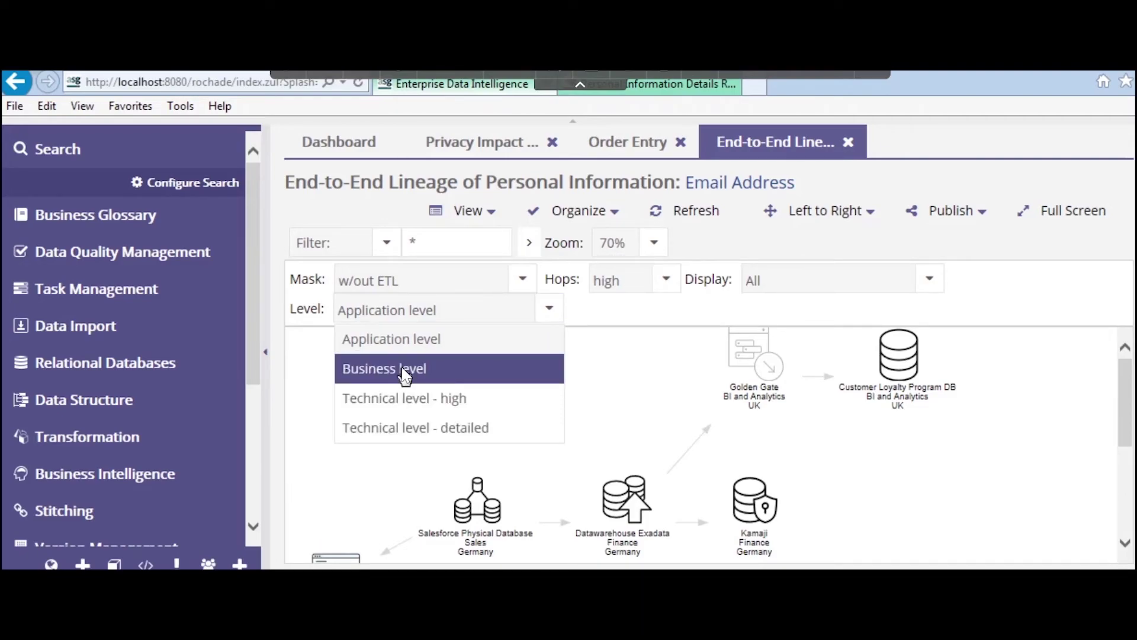
{"action": "left_click", "coordinate": [402, 372]}
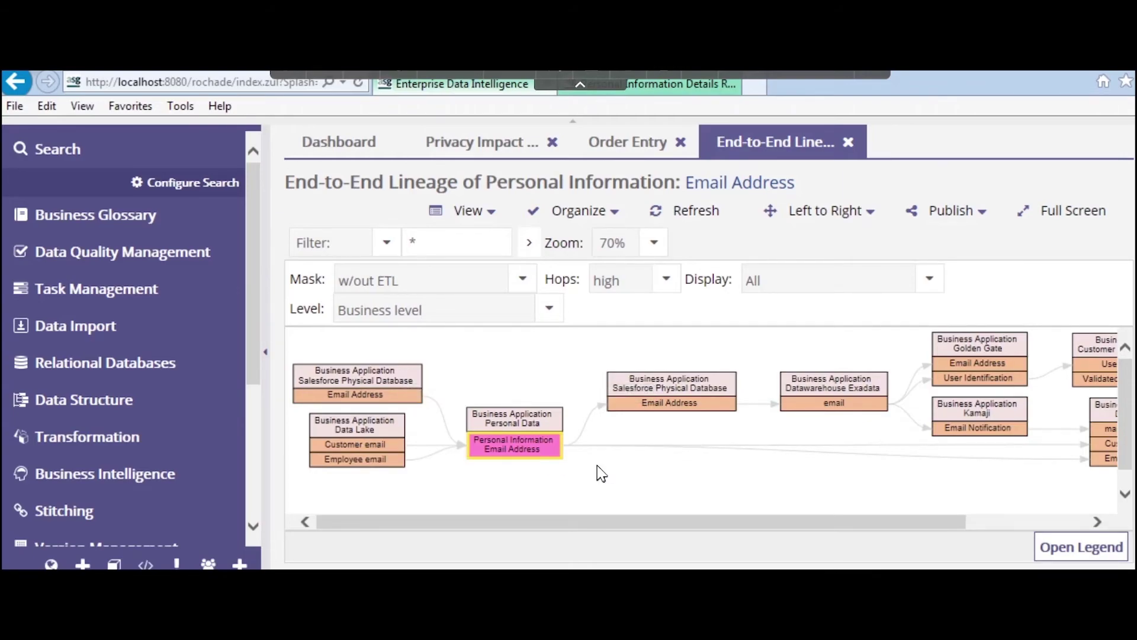
{"action": "left_click", "coordinate": [550, 315]}
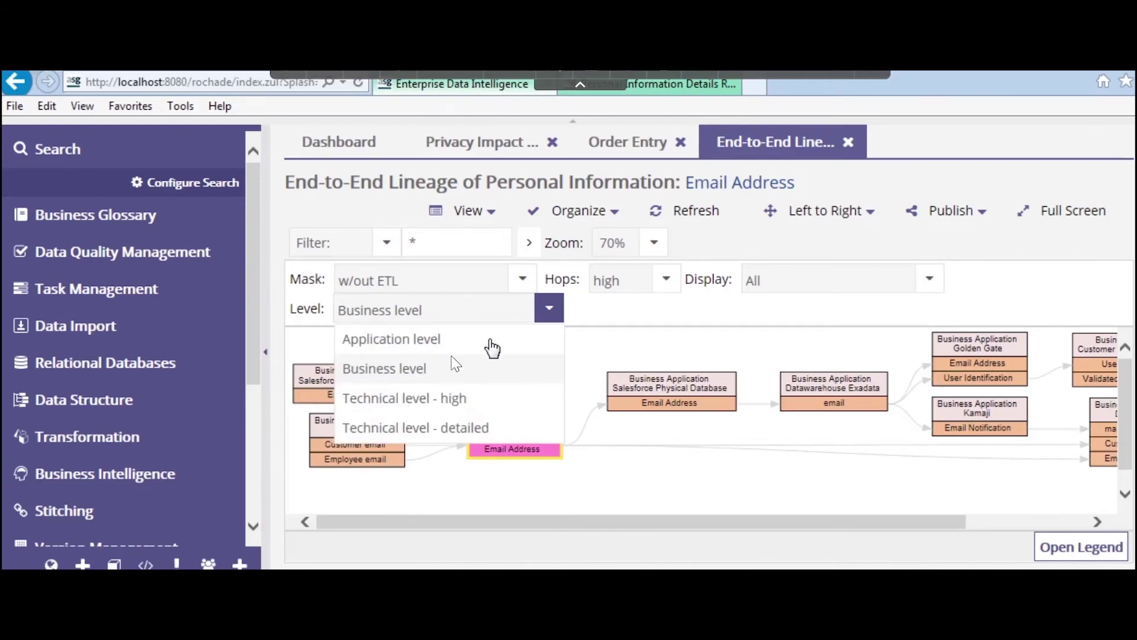
{"action": "left_click", "coordinate": [420, 437]}
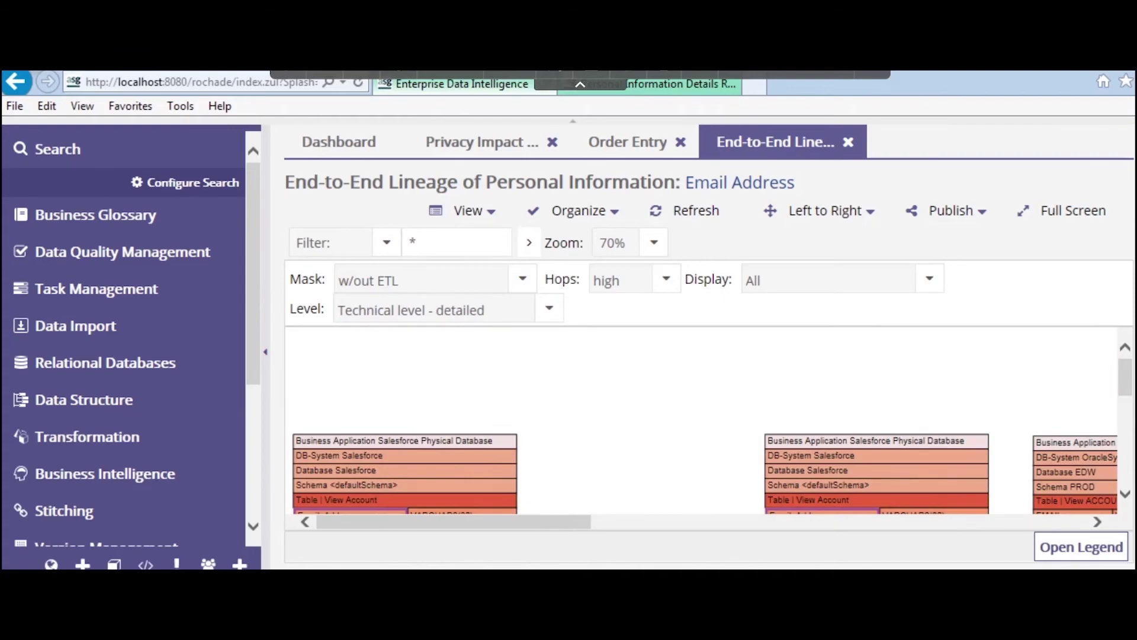
{"action": "left_click_drag", "start_coordinate": [1125, 384], "coordinate": [1126, 439]}
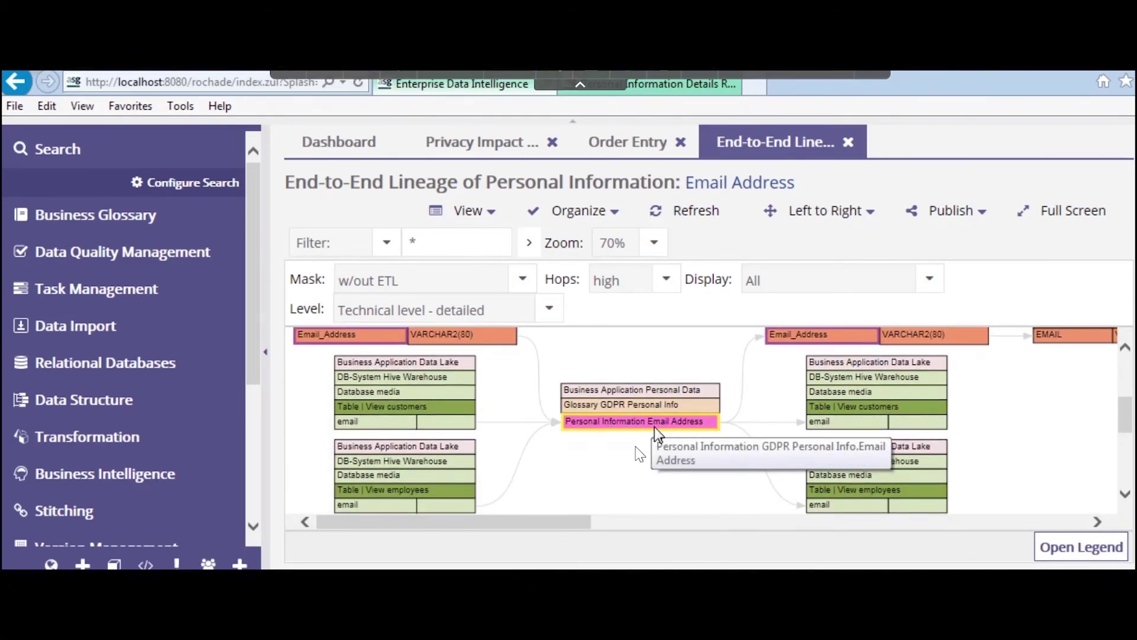
{"action": "left_click_drag", "start_coordinate": [564, 527], "coordinate": [614, 516]}
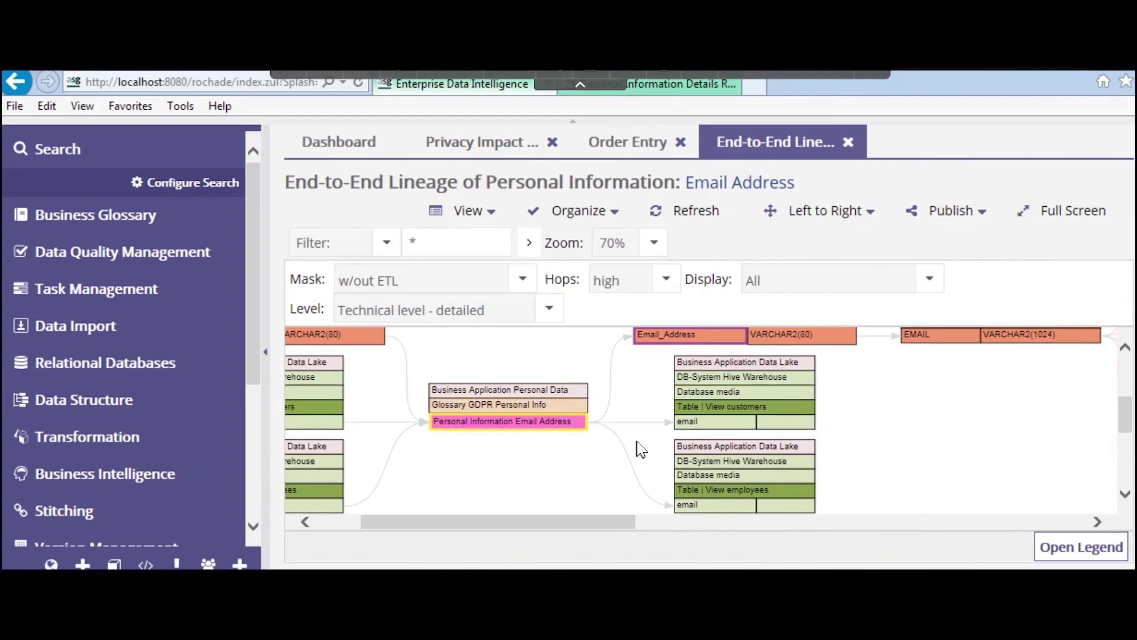